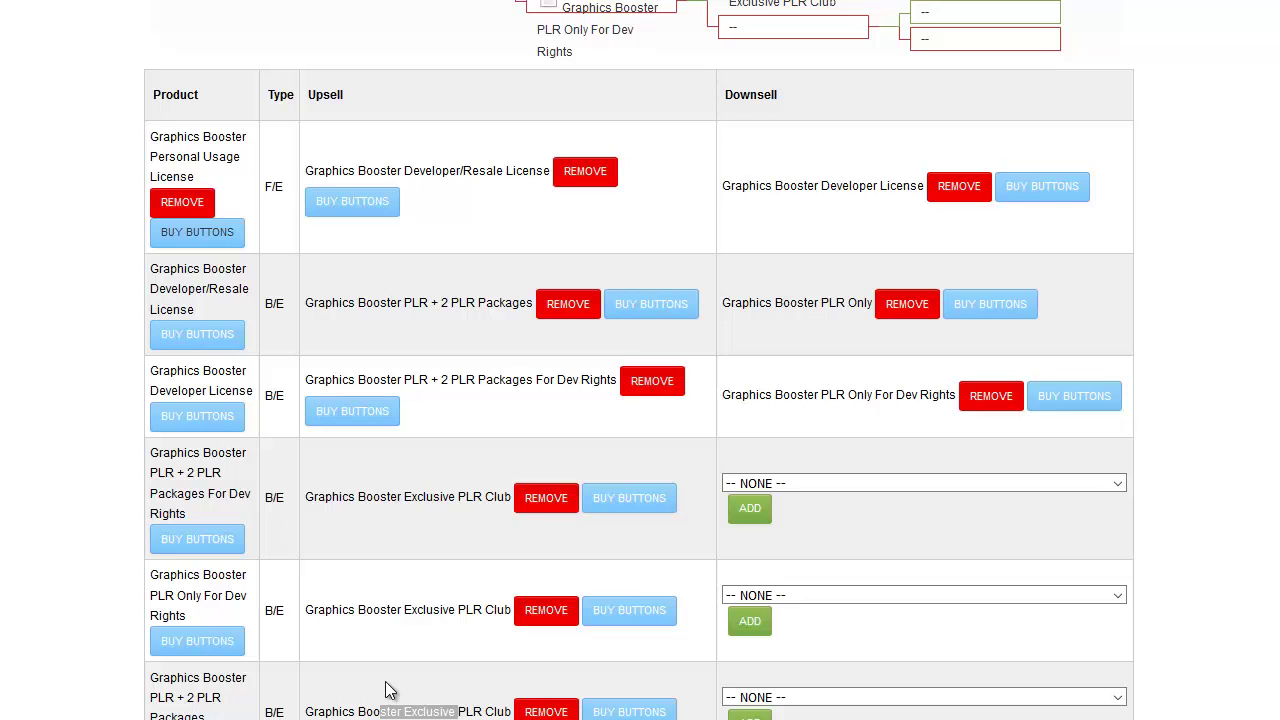
# Step: Clear the stray table selection and return to the top of the Graphics Booster Launch funnel page
pyautogui.click(82, 496)
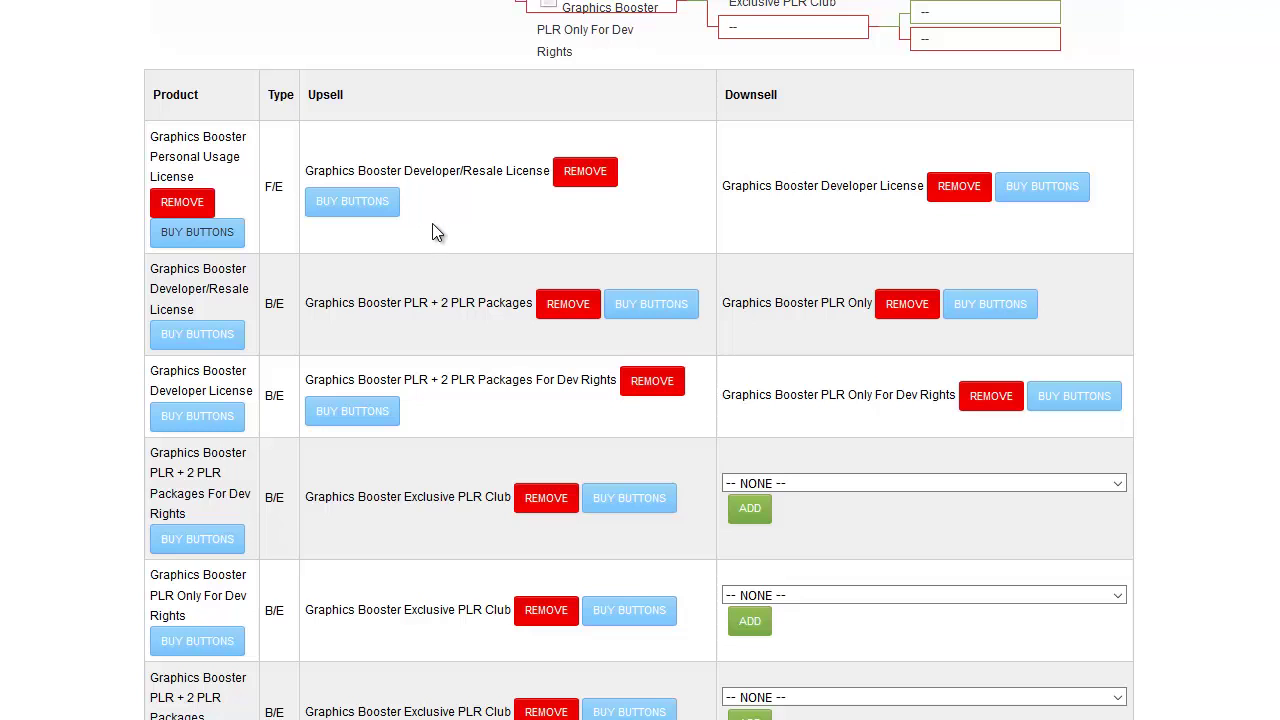
pyautogui.scroll(8, 343, 106)
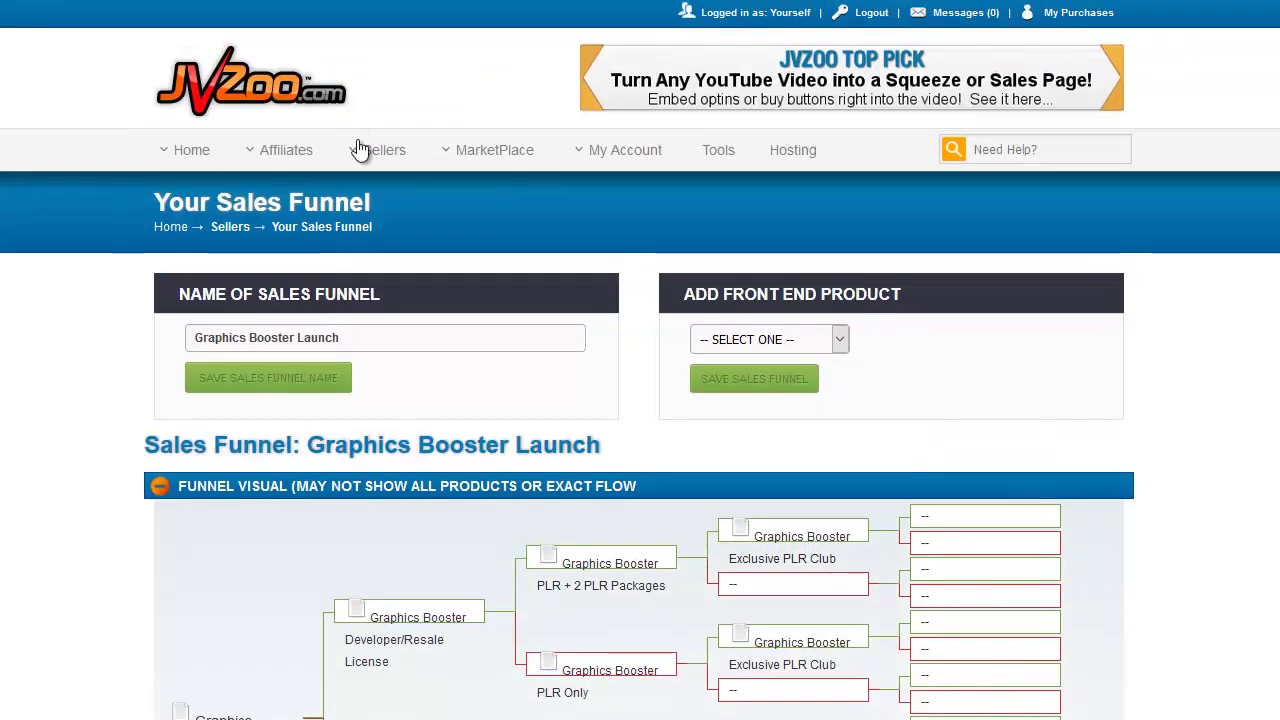
# Step: Go to the Seller's Dashboard and choose Buy Buttons for Graphics Booster Personal Usage License
pyautogui.moveTo(362, 150)
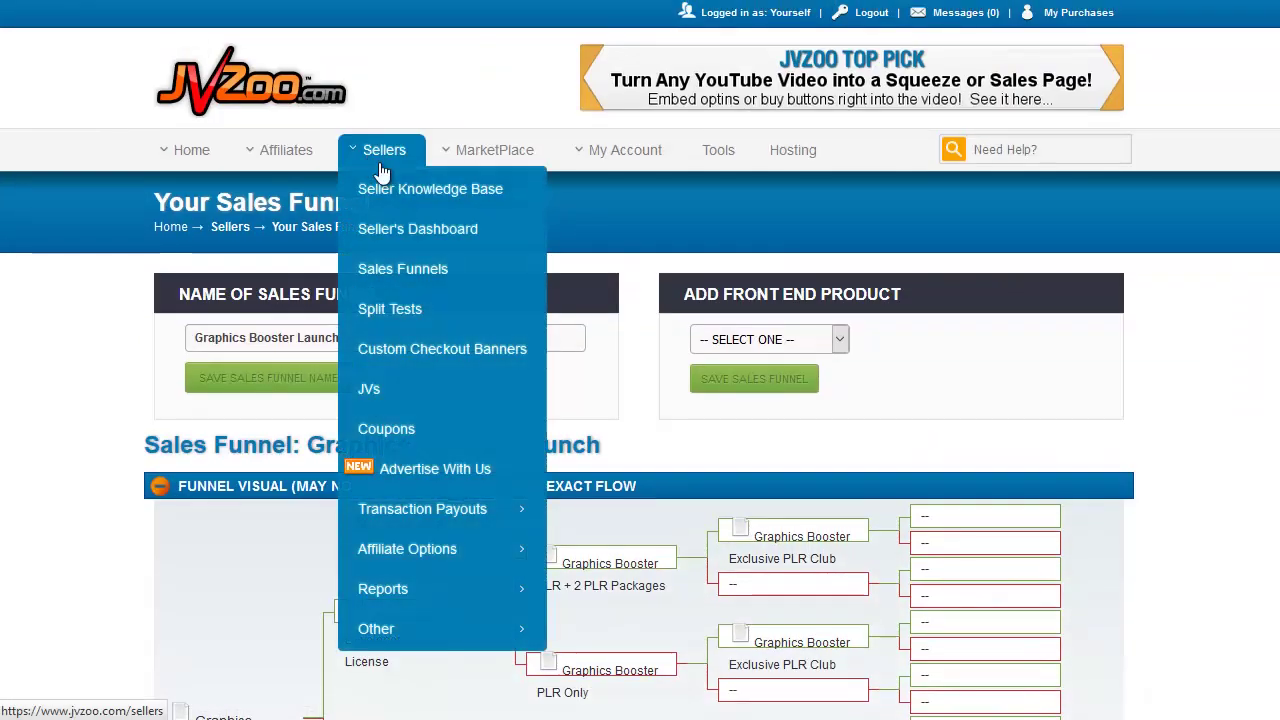
pyautogui.click(414, 243)
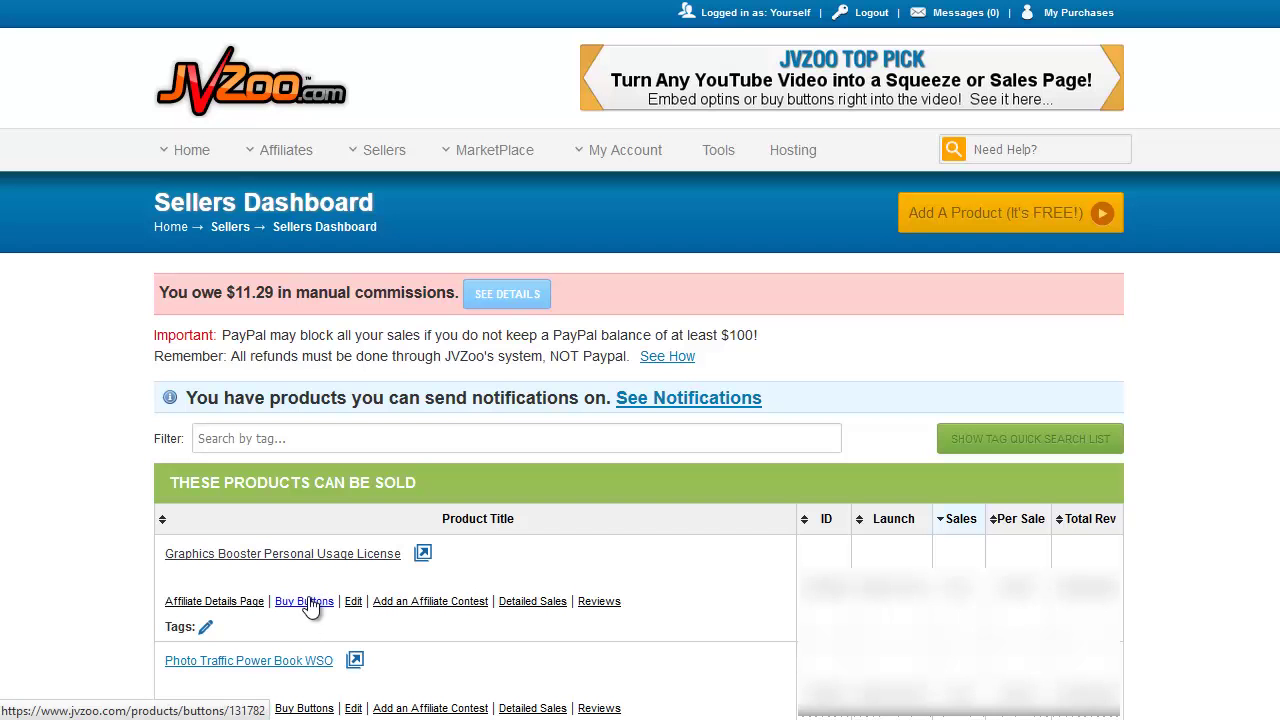
pyautogui.click(311, 604)
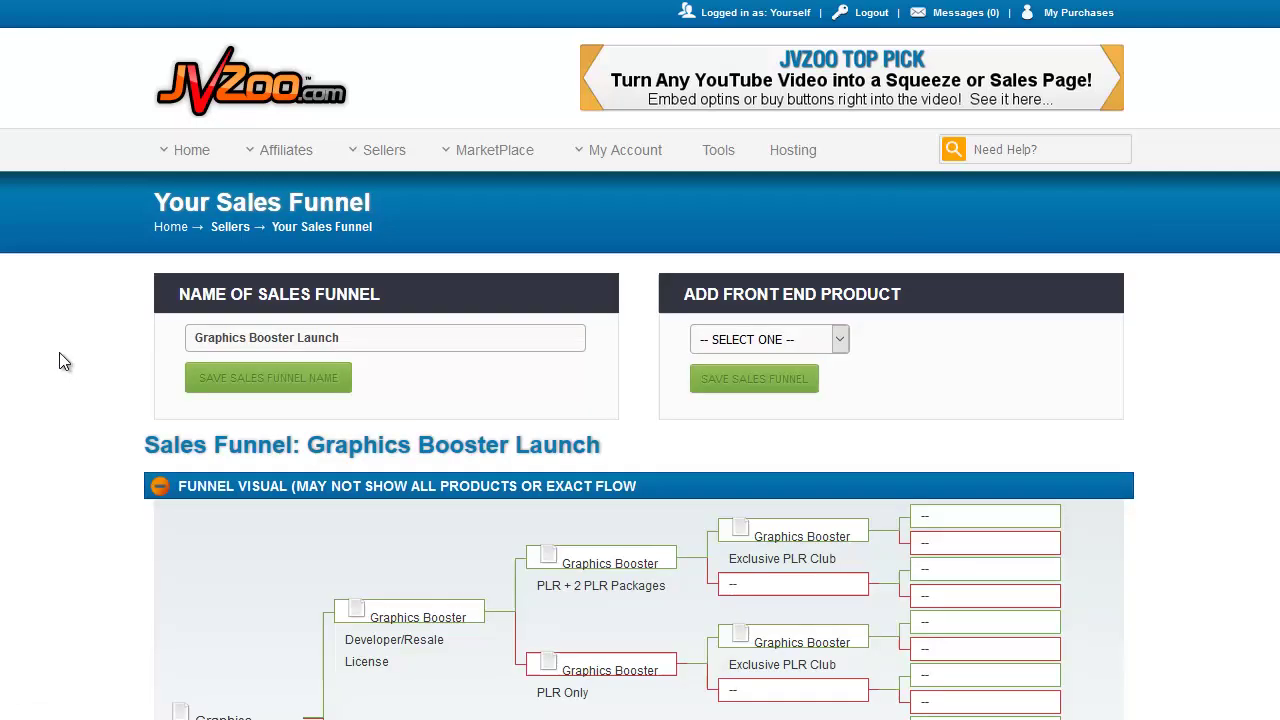
# Step: Open BUY BUTTONS for the F/E product Graphics Booster Personal Usage License from the product table
pyautogui.scroll(-5, 59, 352)
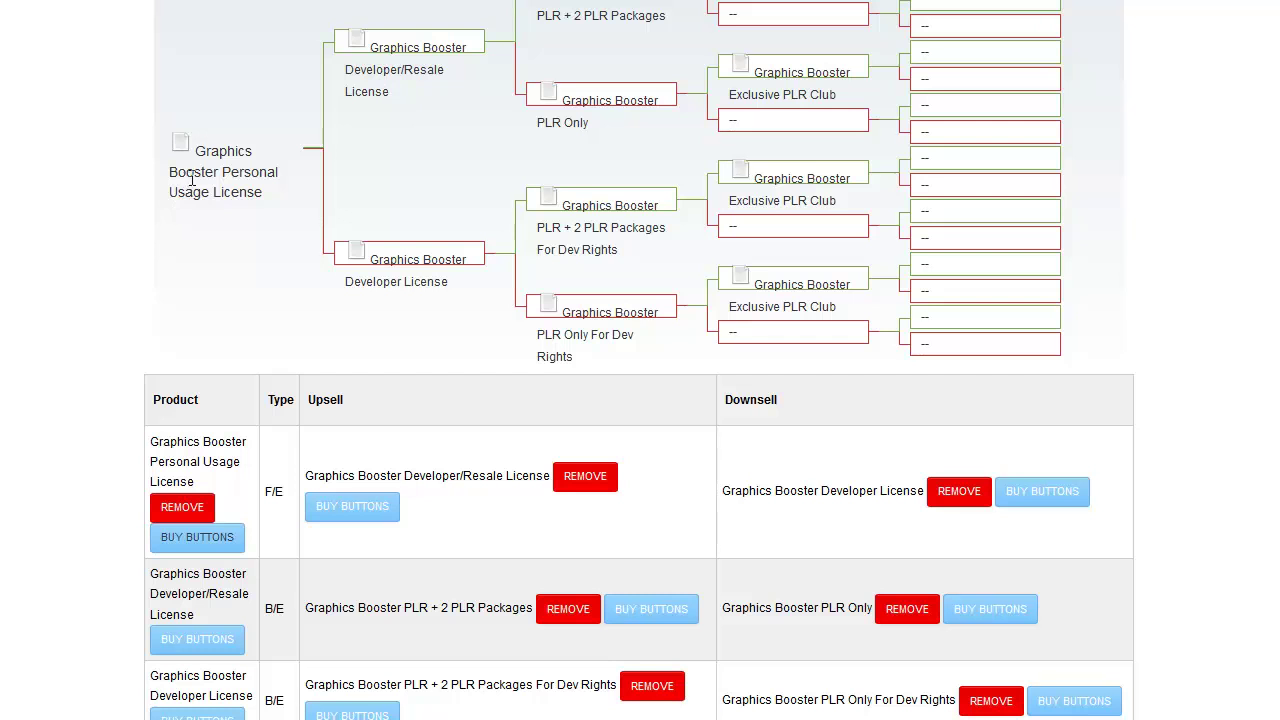
pyautogui.scroll(-2, 93, 348)
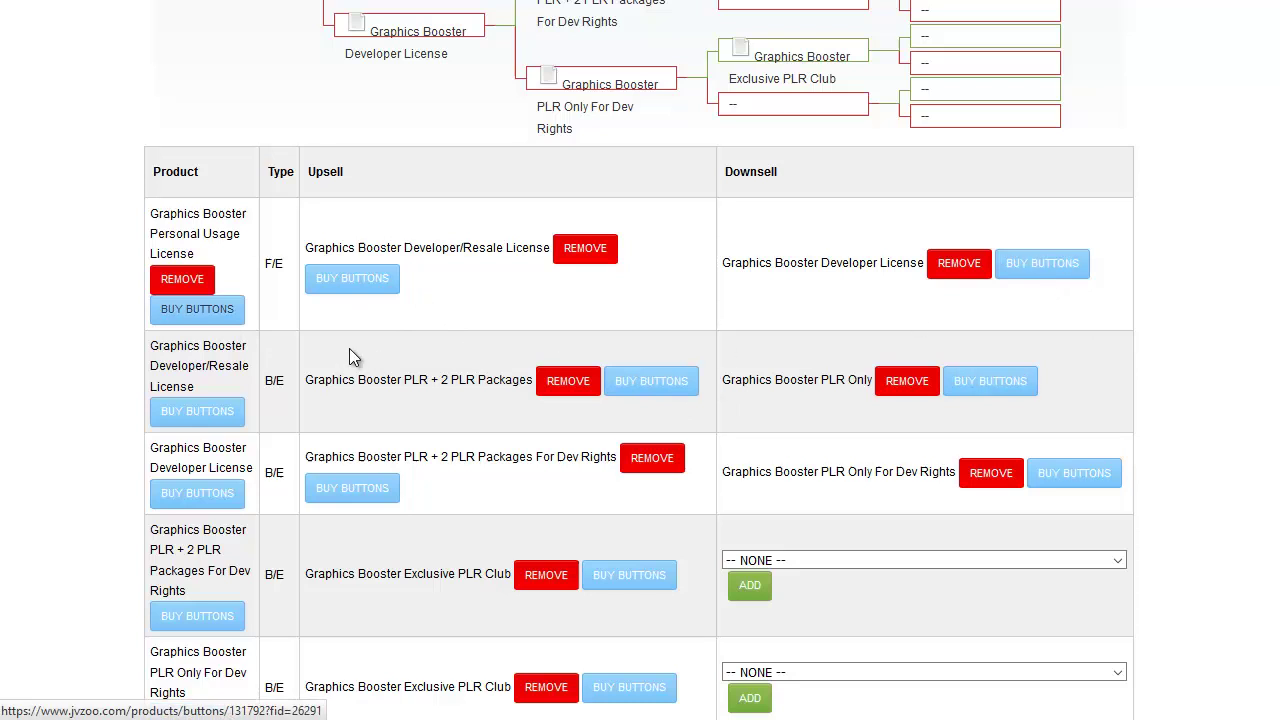
pyautogui.click(187, 315)
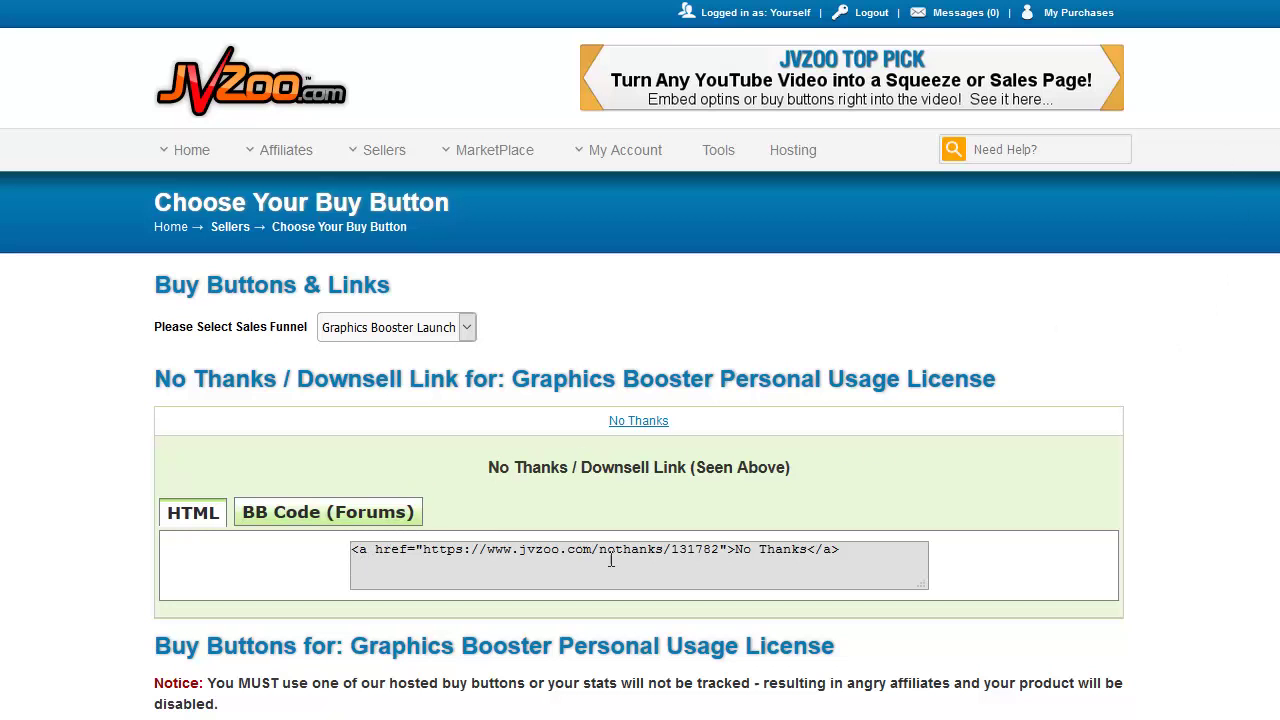
pyautogui.moveTo(840, 549); pyautogui.dragTo(329, 540)
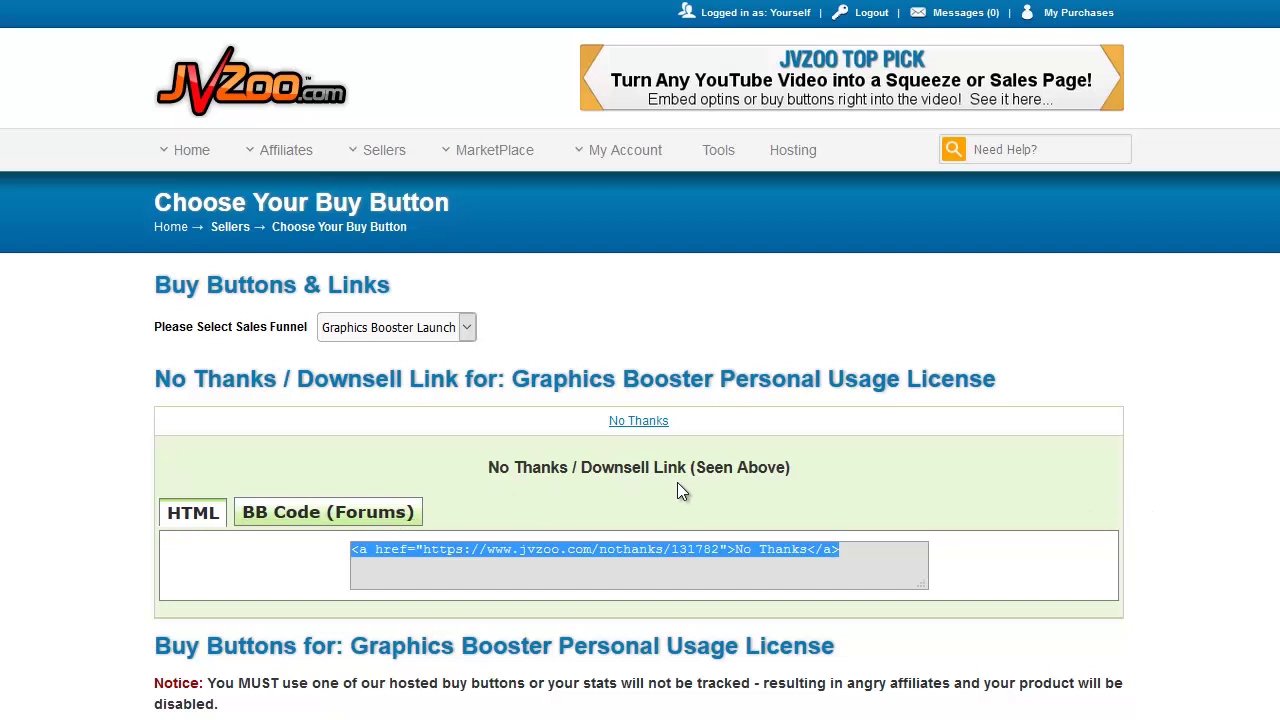
pyautogui.click(1223, 518)
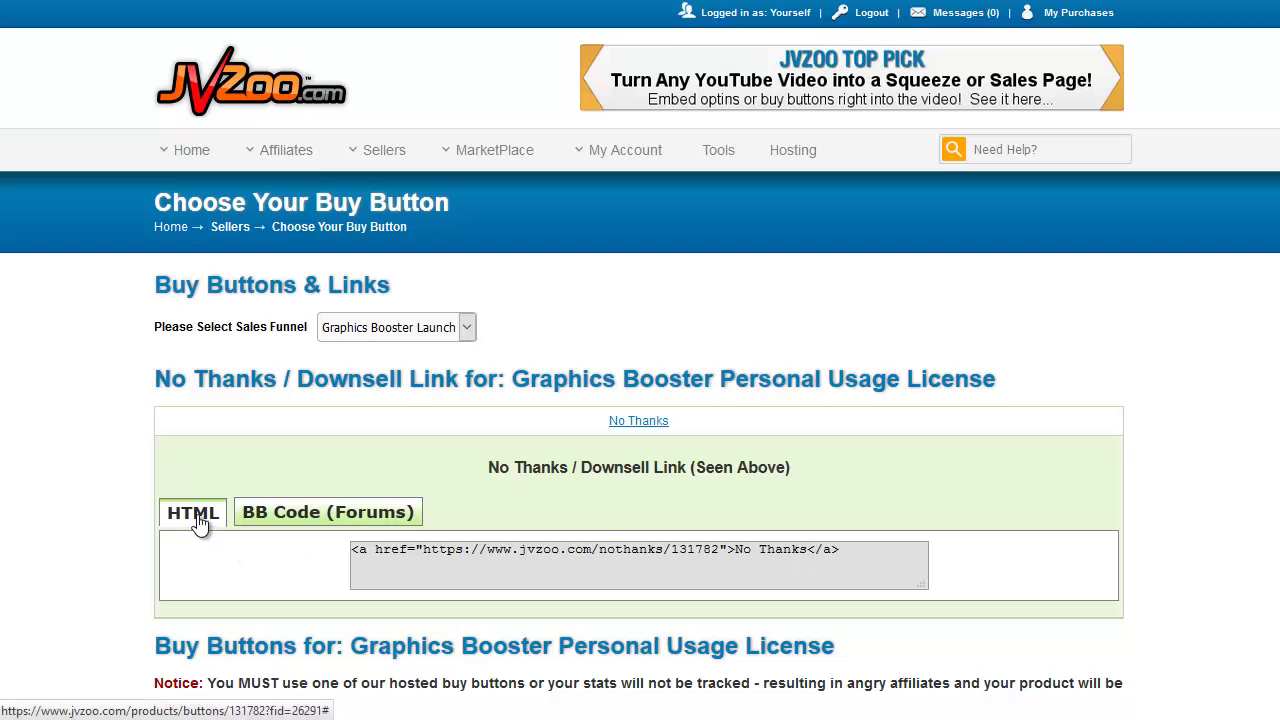
pyautogui.click(295, 514)
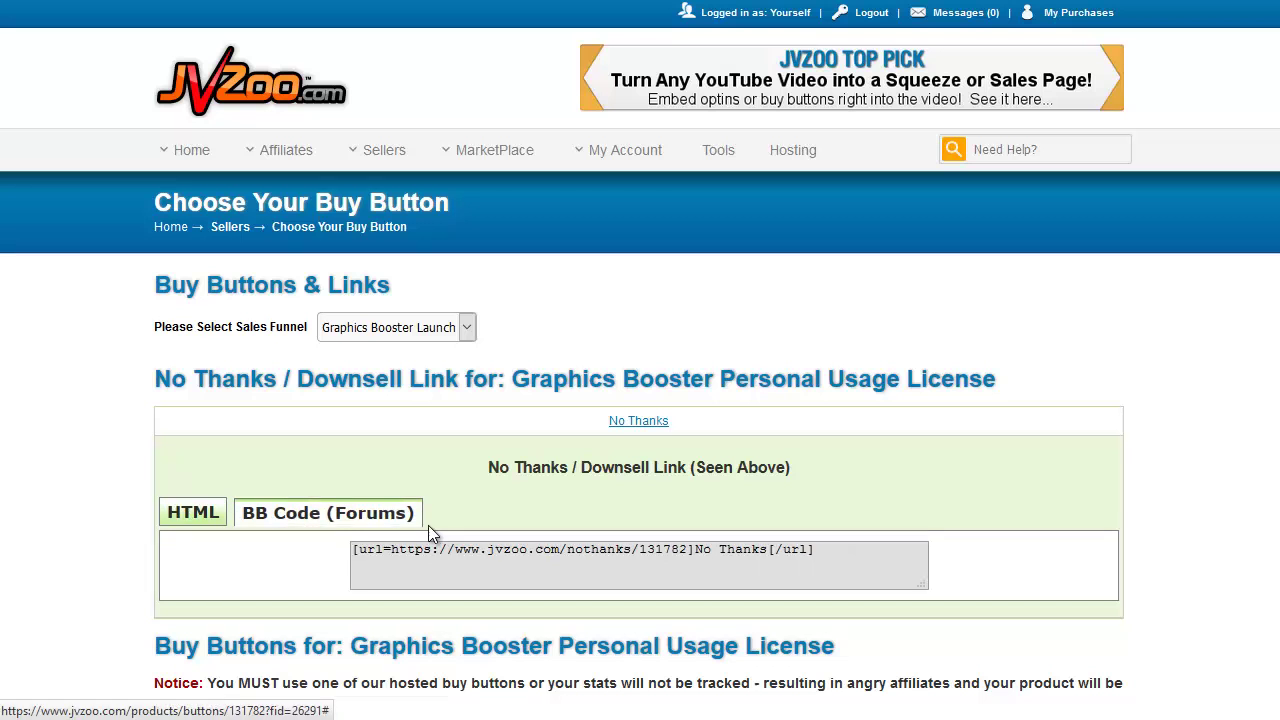
pyautogui.click(198, 514)
# Step: Select the full HTML code under Button #14 among the $9.77 Buy Now designs
pyautogui.scroll(-4, 1250, 163)
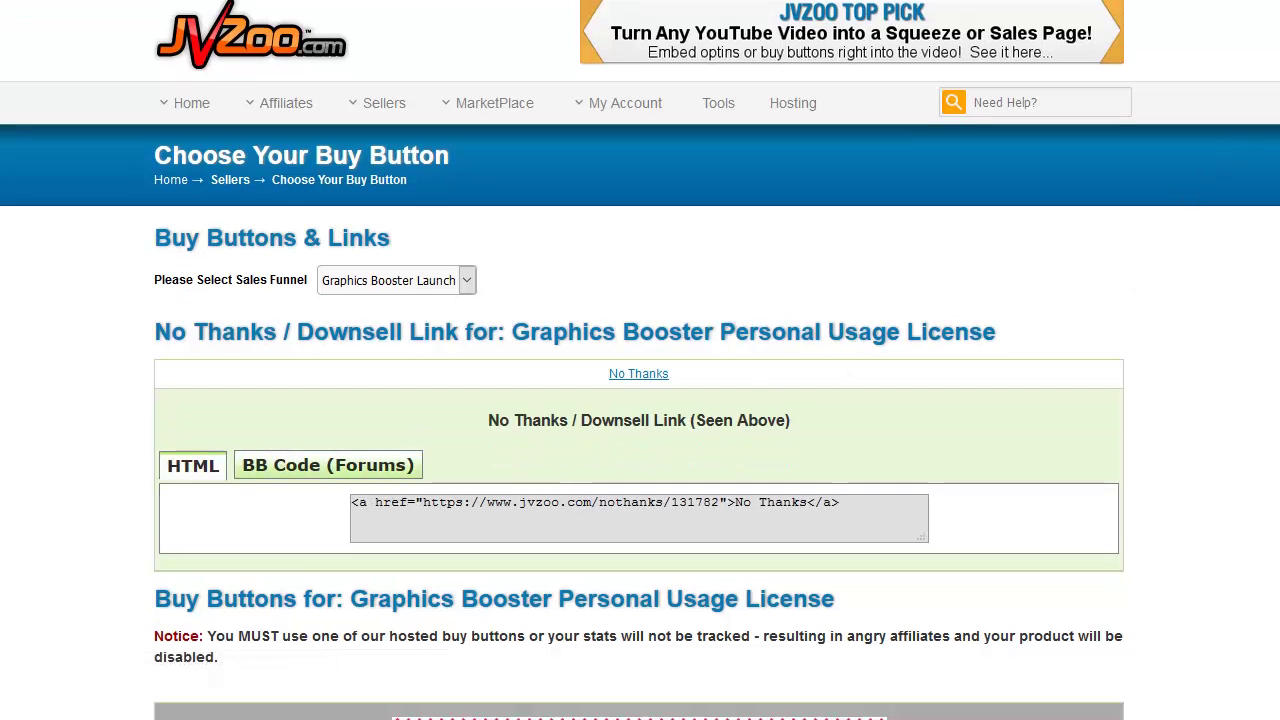
pyautogui.scroll(-15, 640, 360)
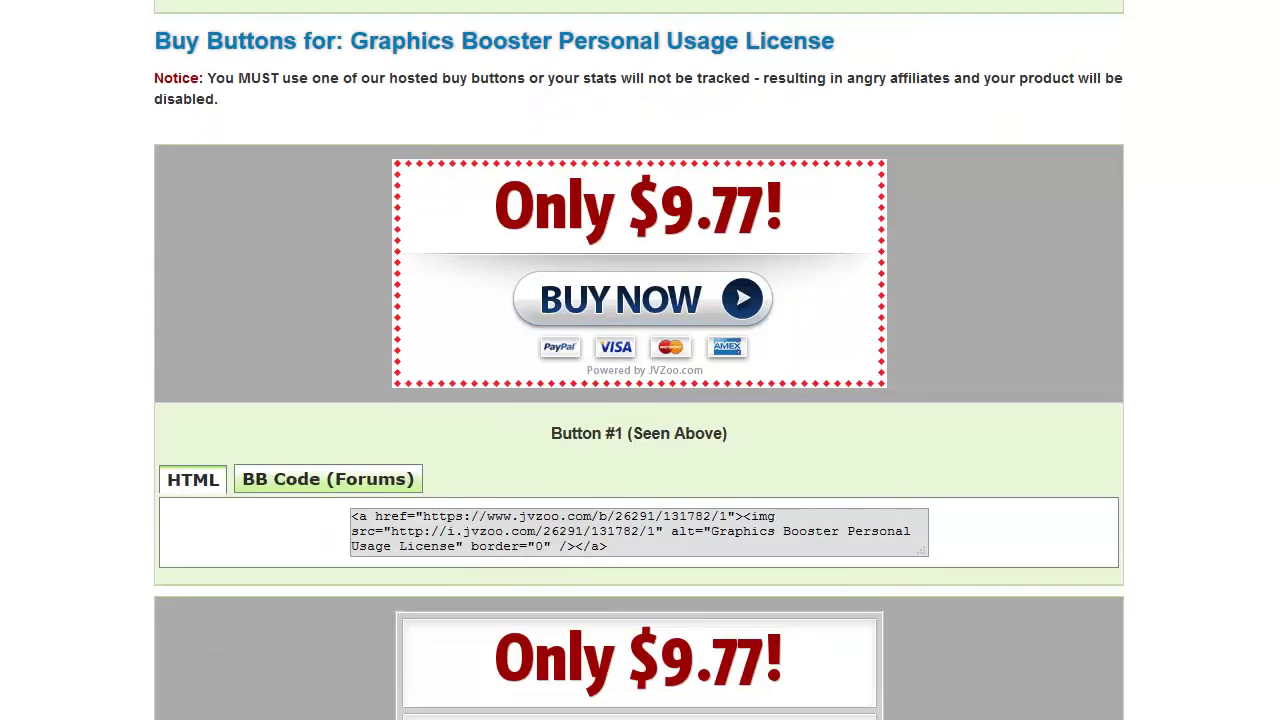
pyautogui.scroll(-16, 640, 360)
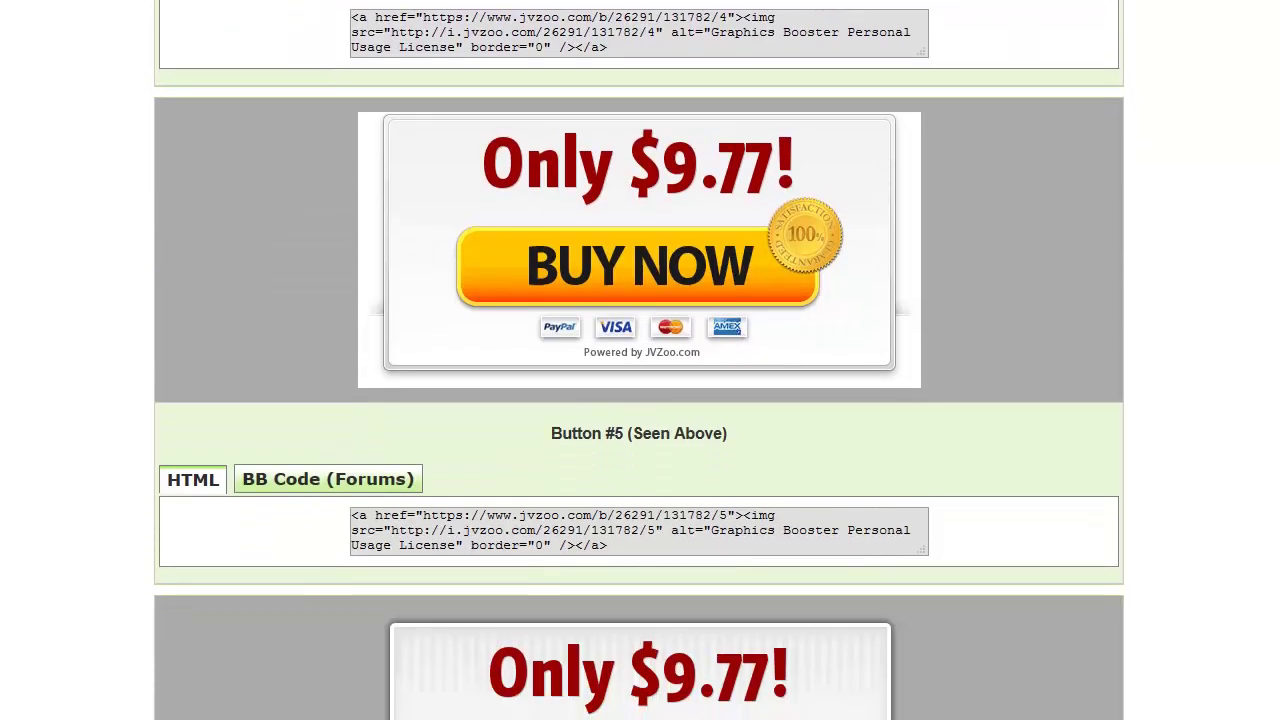
pyautogui.scroll(-16, 1262, 561)
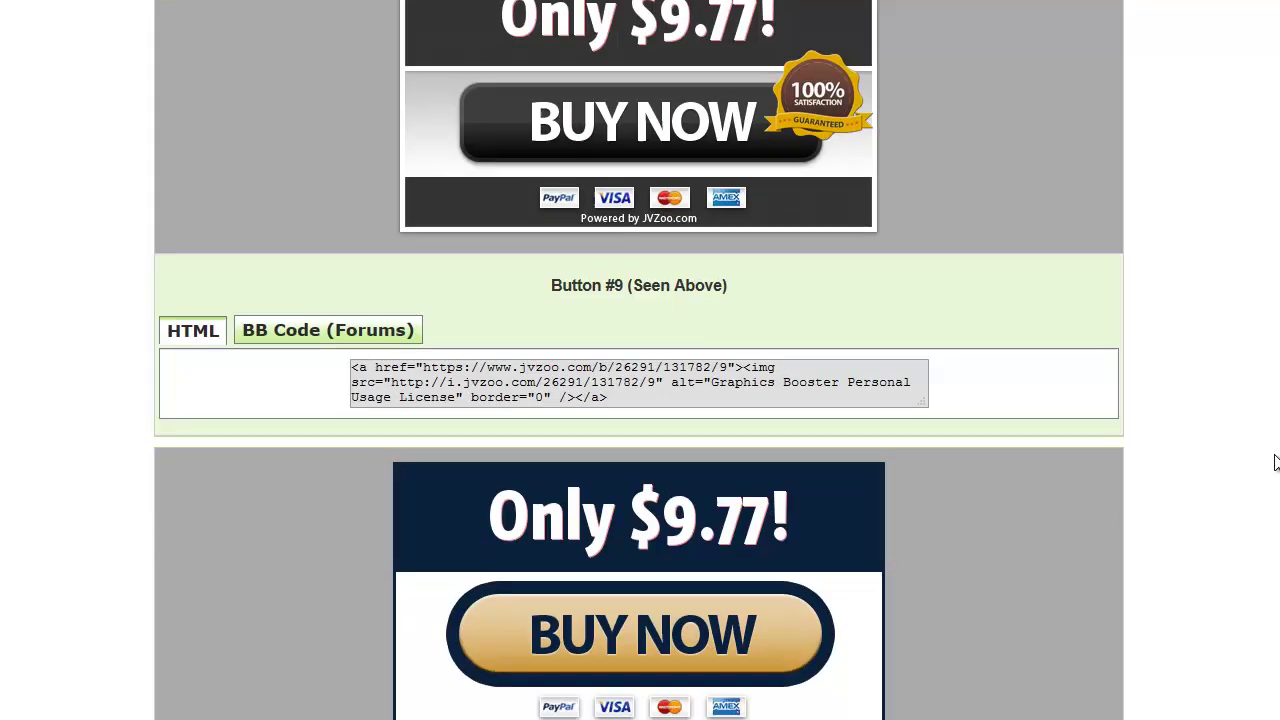
pyautogui.scroll(-15, 1262, 561)
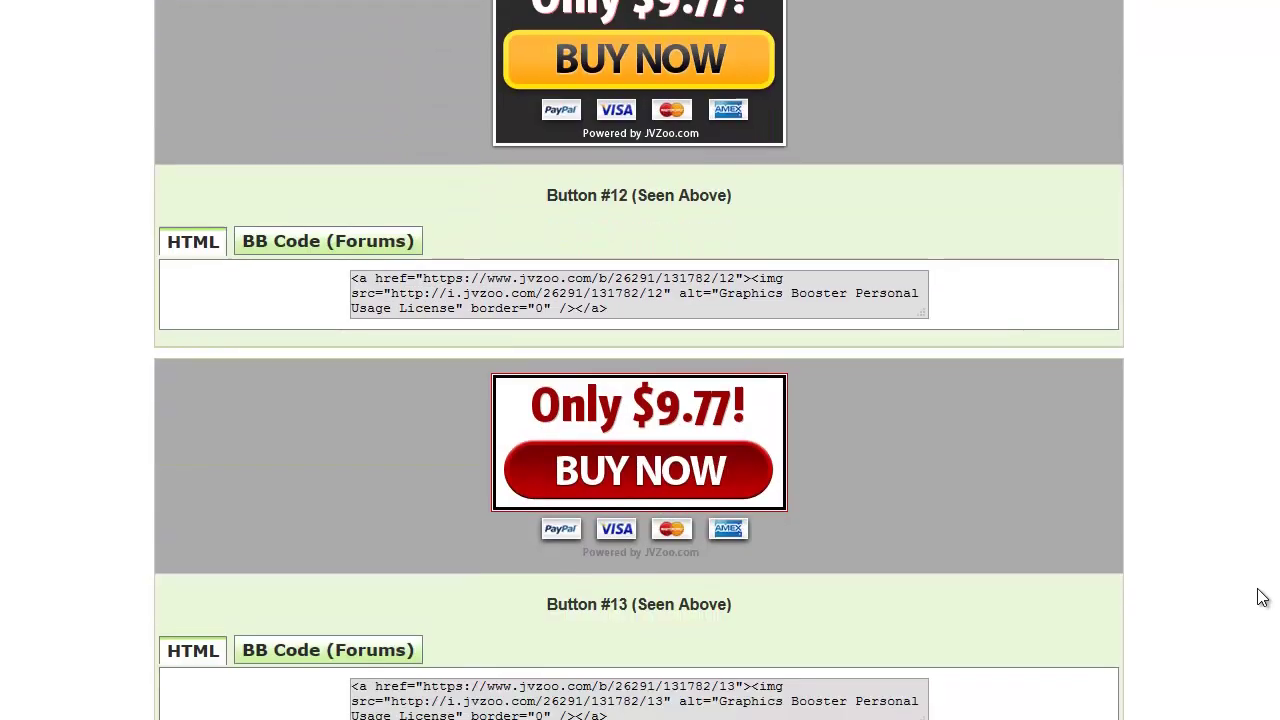
pyautogui.scroll(-1, 1262, 626)
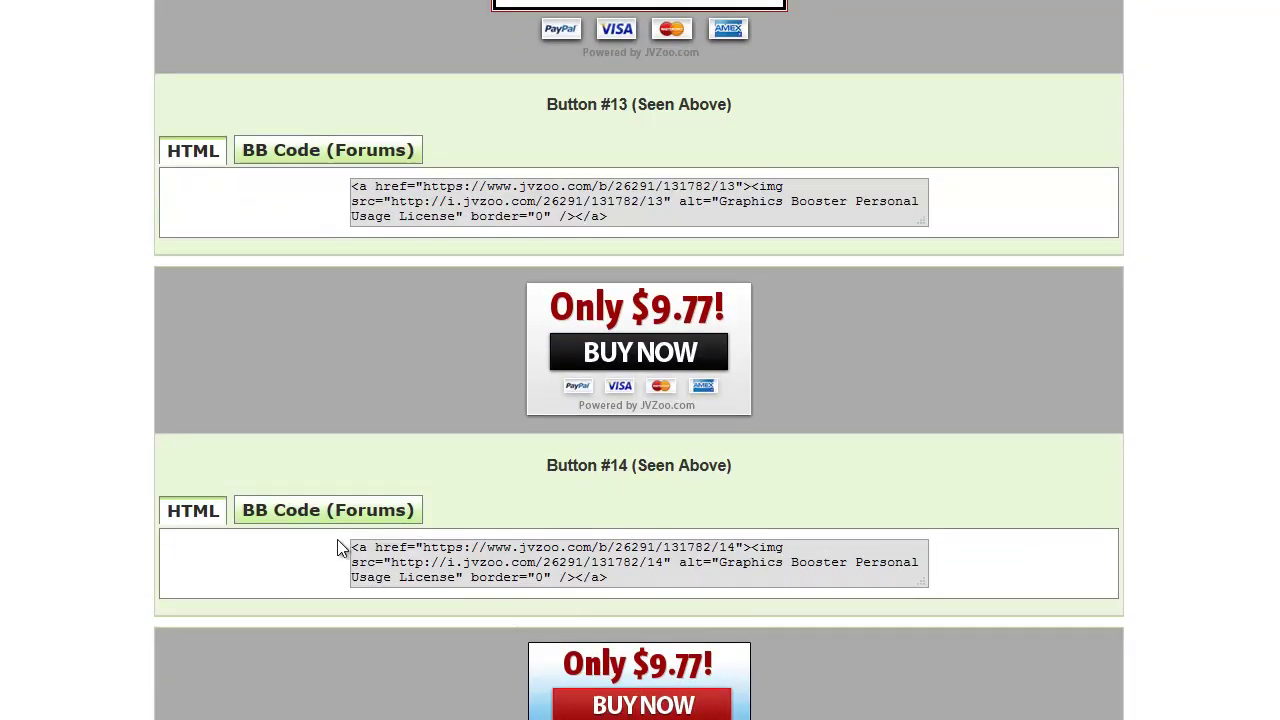
pyautogui.moveTo(350, 547); pyautogui.dragTo(628, 578)
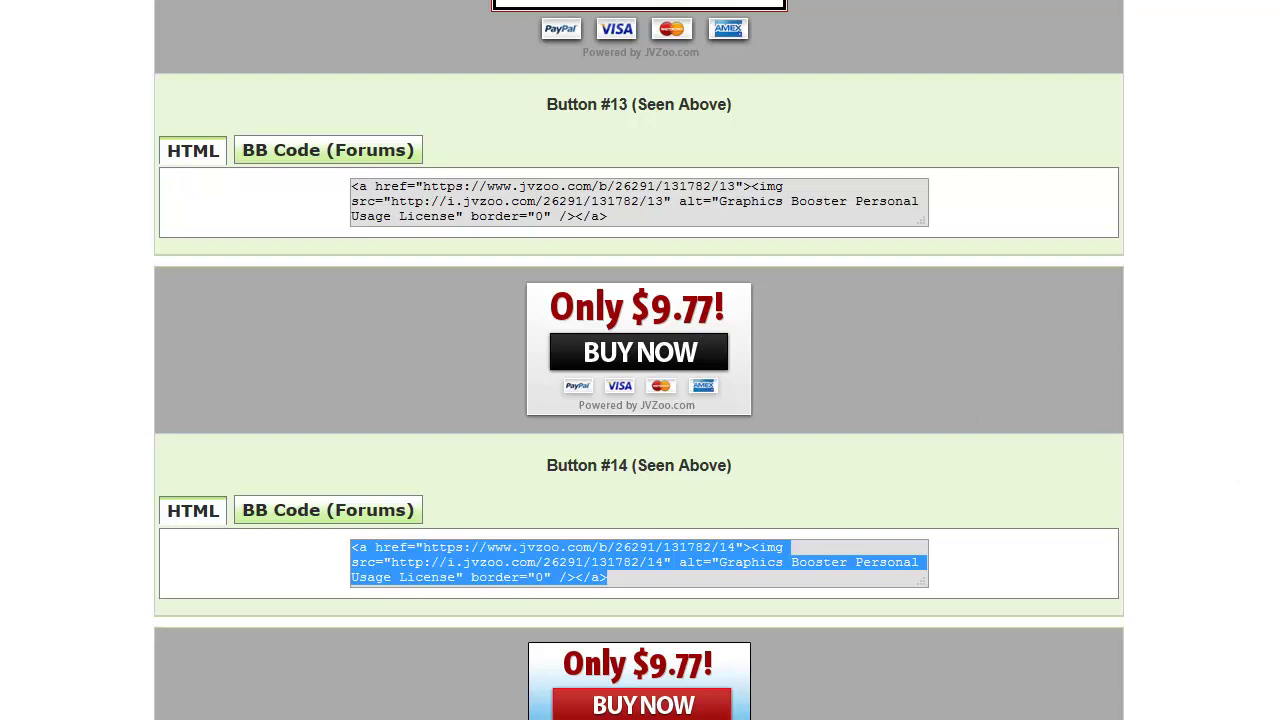
pyautogui.scroll(-2, 639, 360)
pyautogui.scroll(-4, 640, 360)
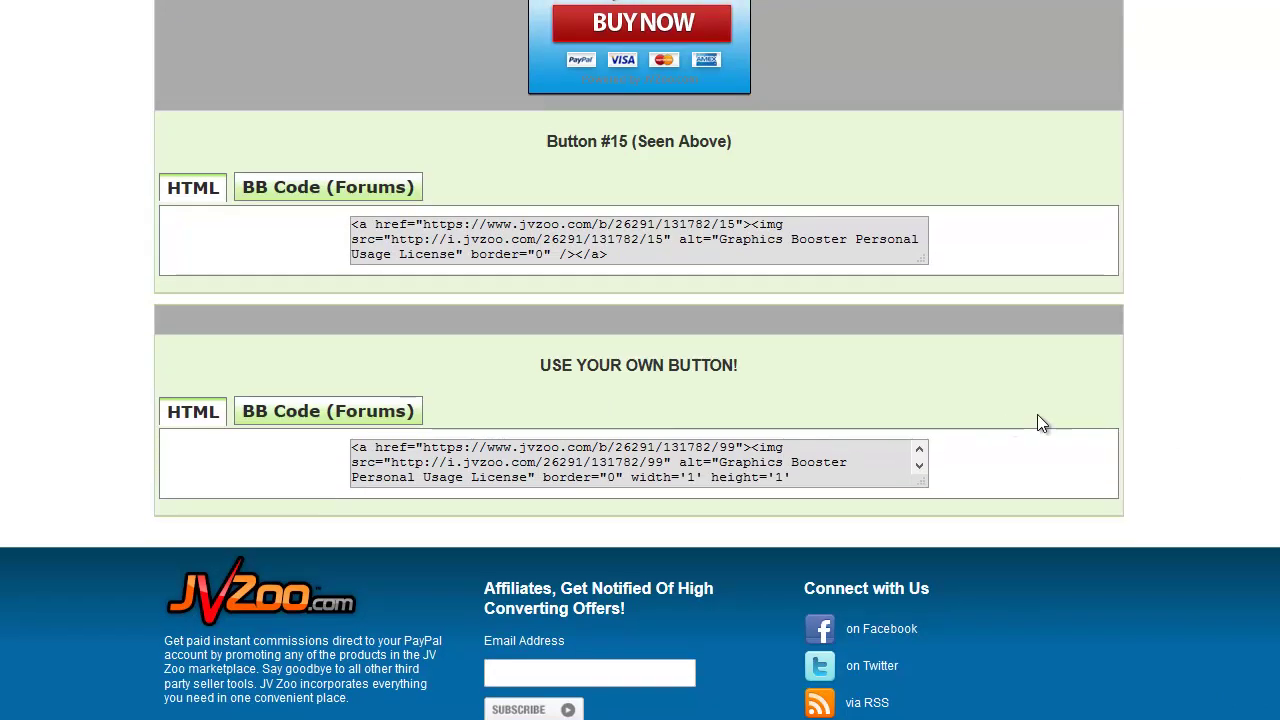
pyautogui.scroll(1, 1040, 418)
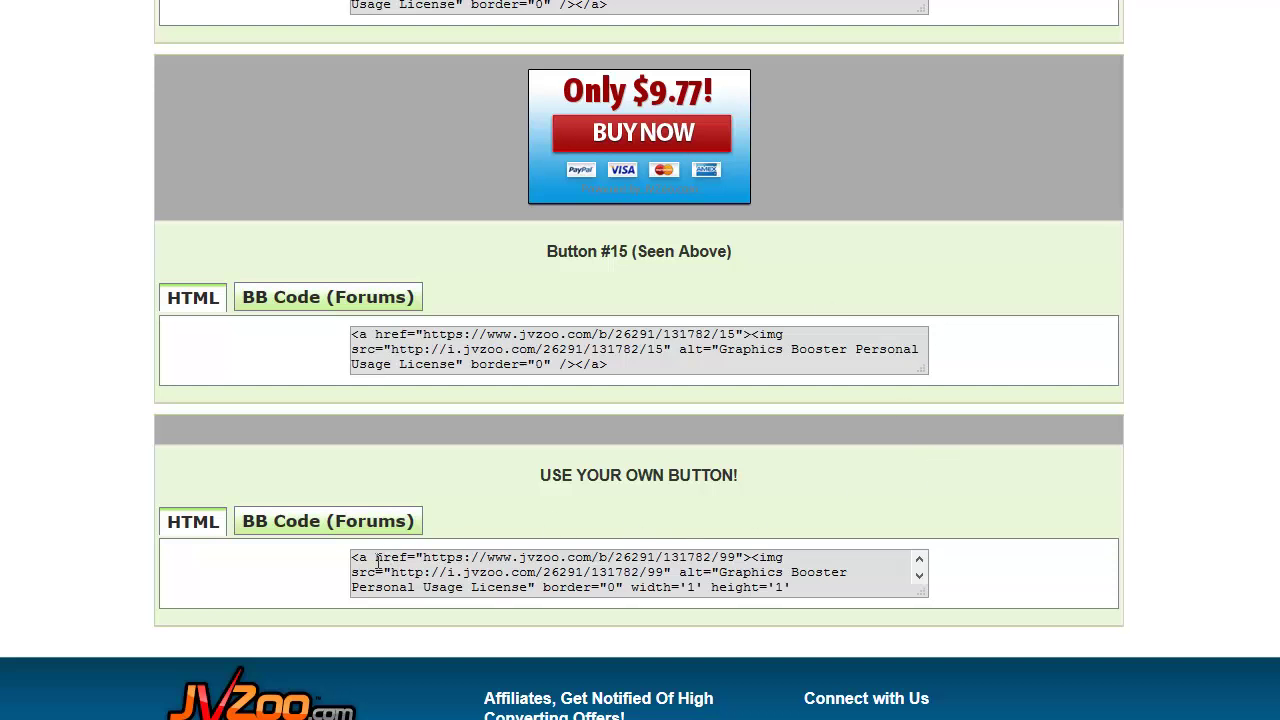
pyautogui.moveTo(353, 558); pyautogui.dragTo(885, 598)
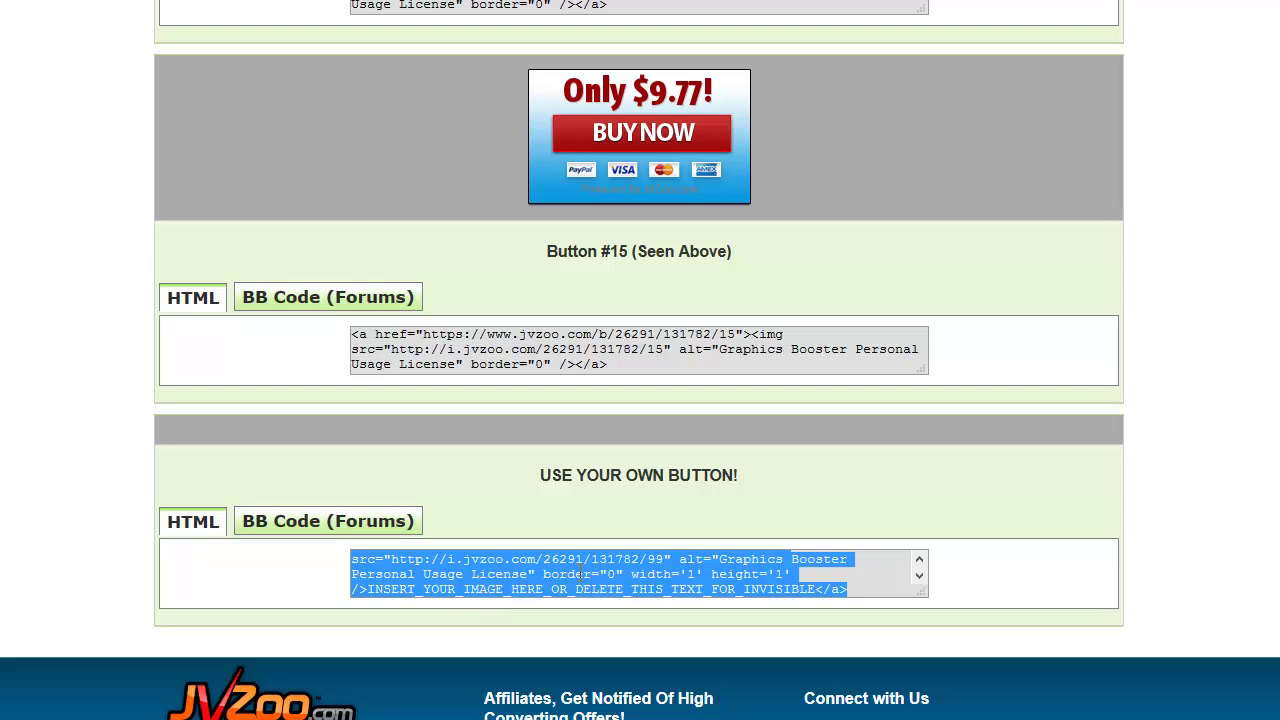
pyautogui.click(860, 470)
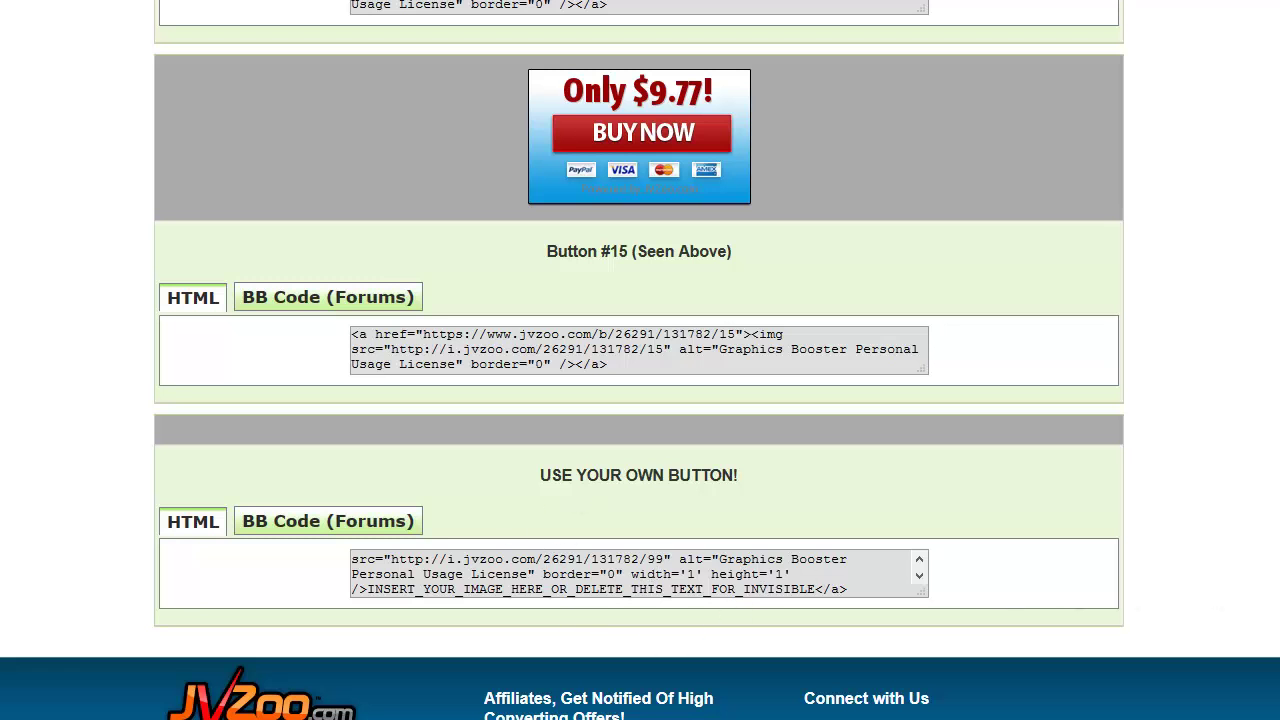
# Step: Scroll back to the top of the Developer/Resale License buy button page
pyautogui.scroll(15, 640, 360)
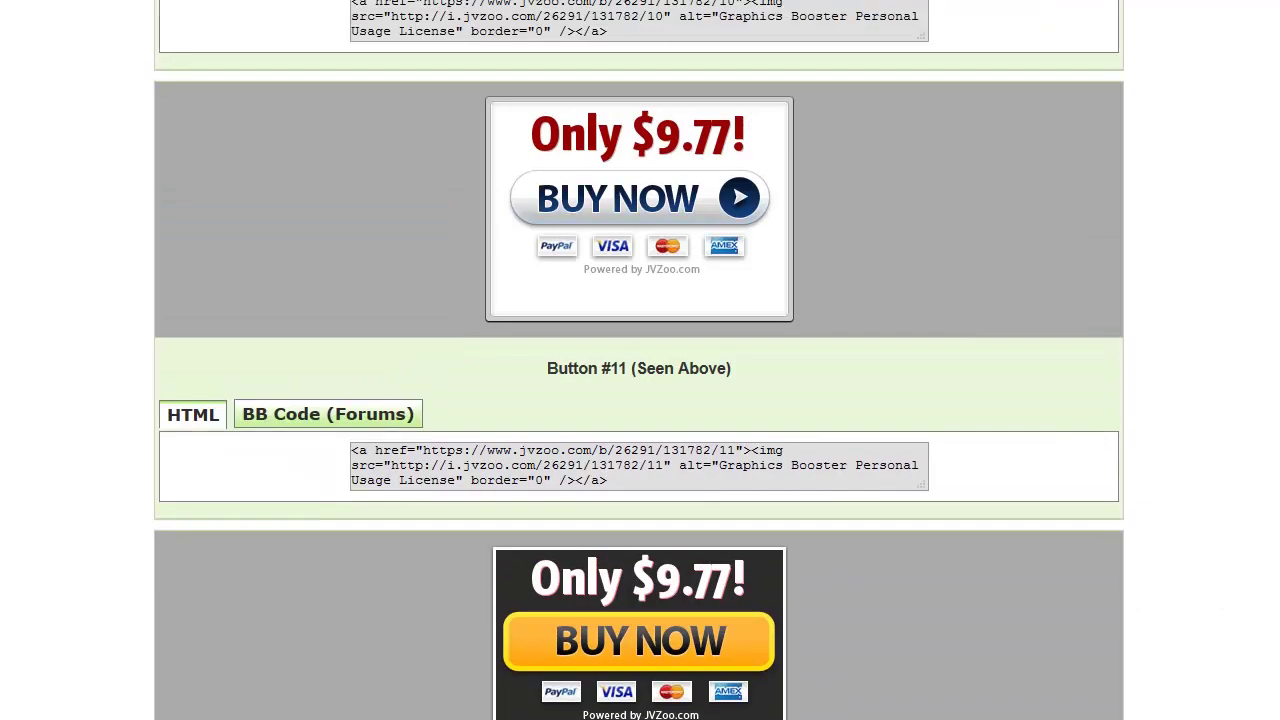
pyautogui.scroll(8, 640, 360)
pyautogui.scroll(-7, 640, 360)
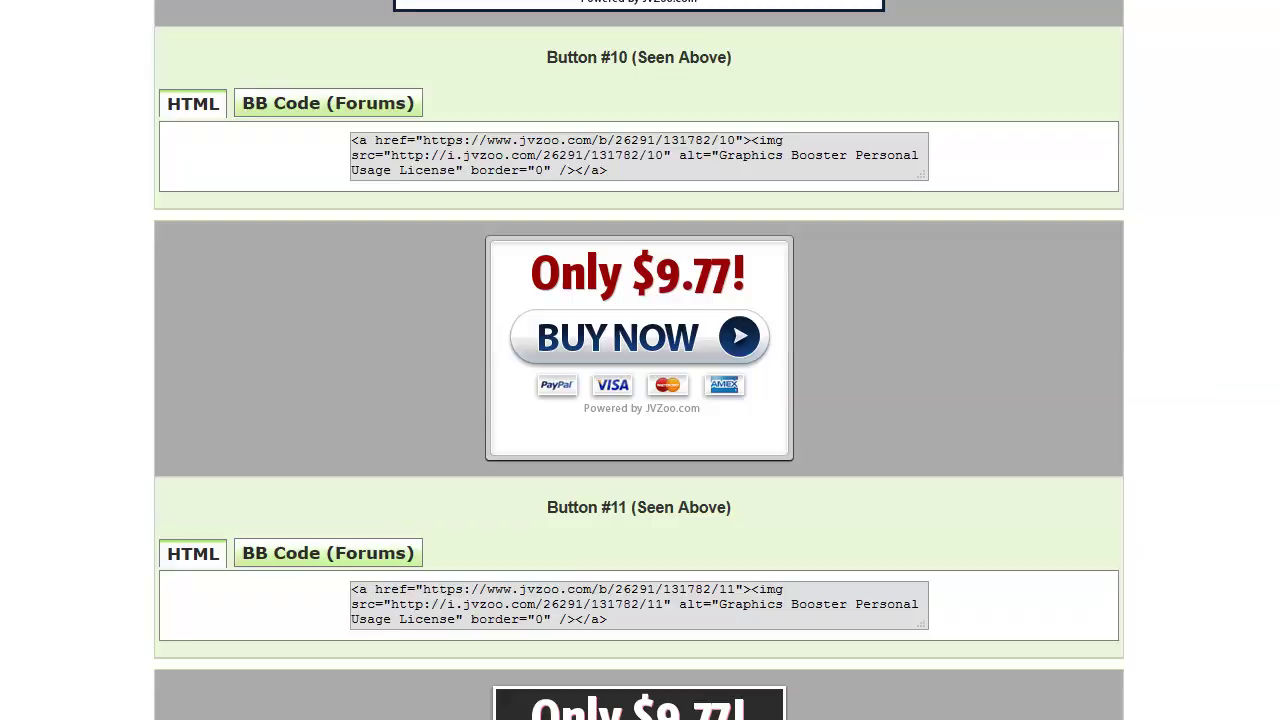
pyautogui.scroll(-8, 583, 292)
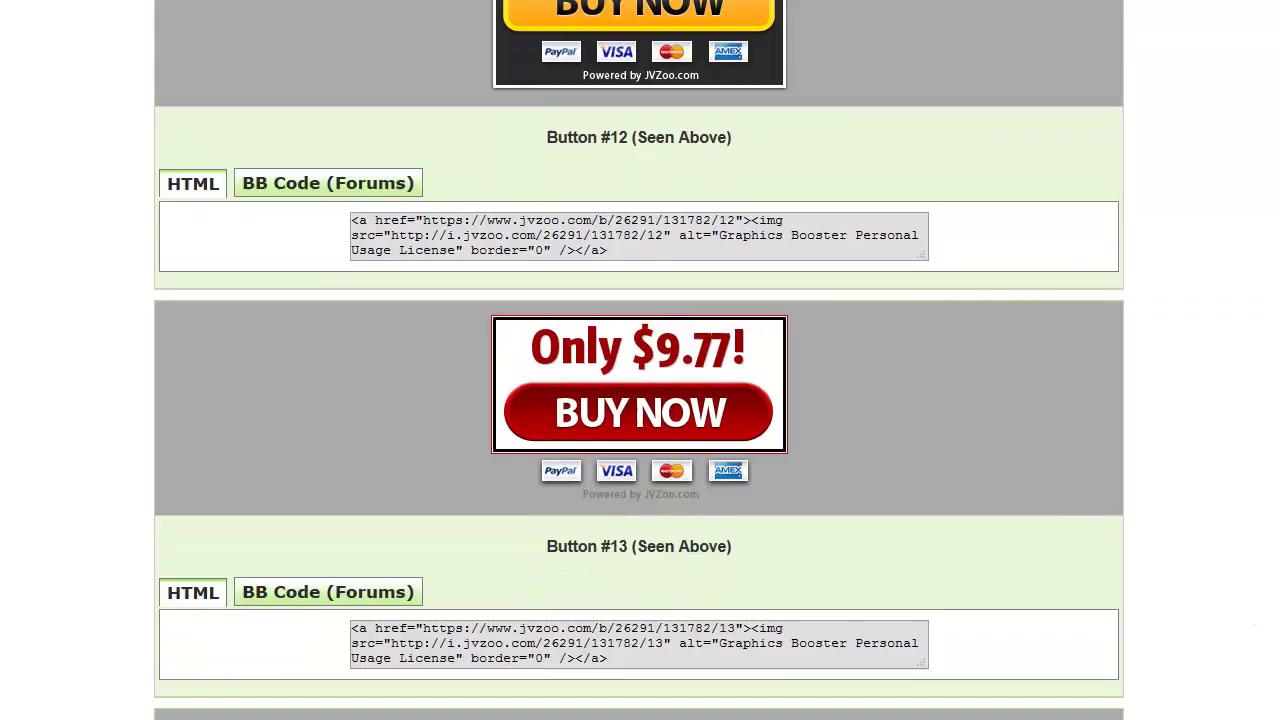
pyautogui.scroll(11, 1262, 600)
pyautogui.scroll(20, 1260, 131)
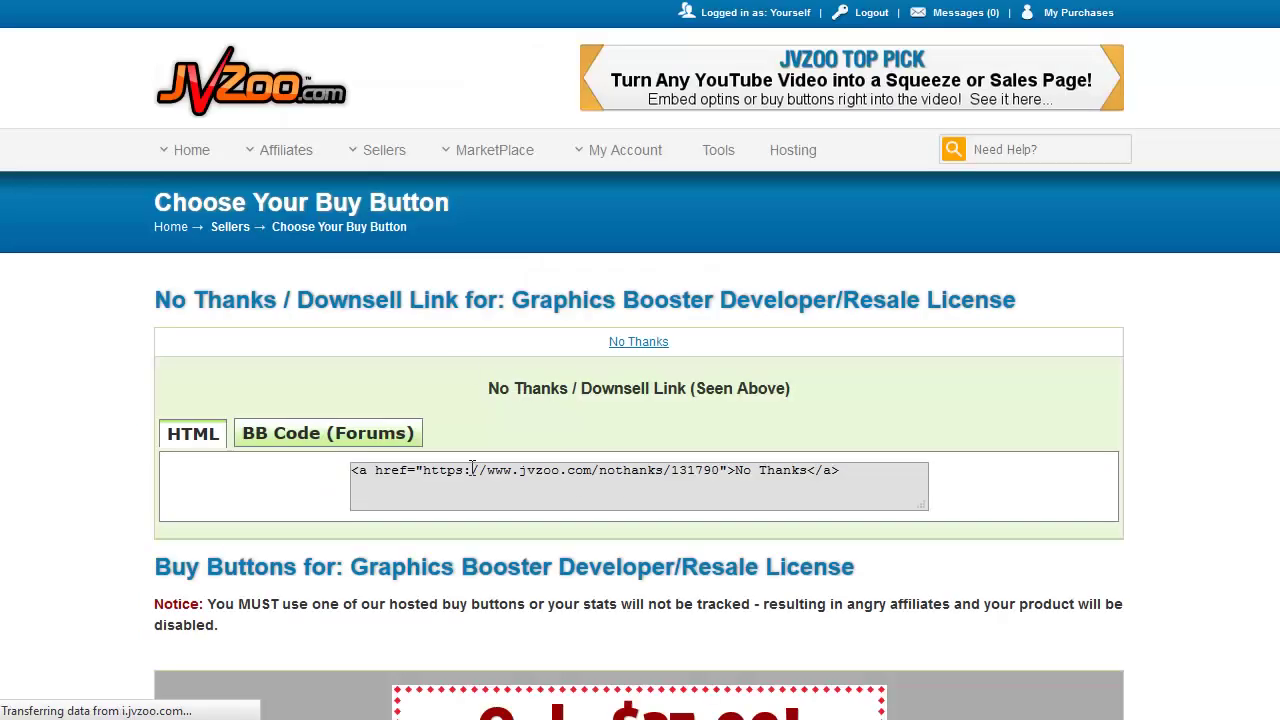
# Step: Select the Developer/Resale License No Thanks link code, then clear the selection
pyautogui.moveTo(353, 466); pyautogui.dragTo(903, 473)
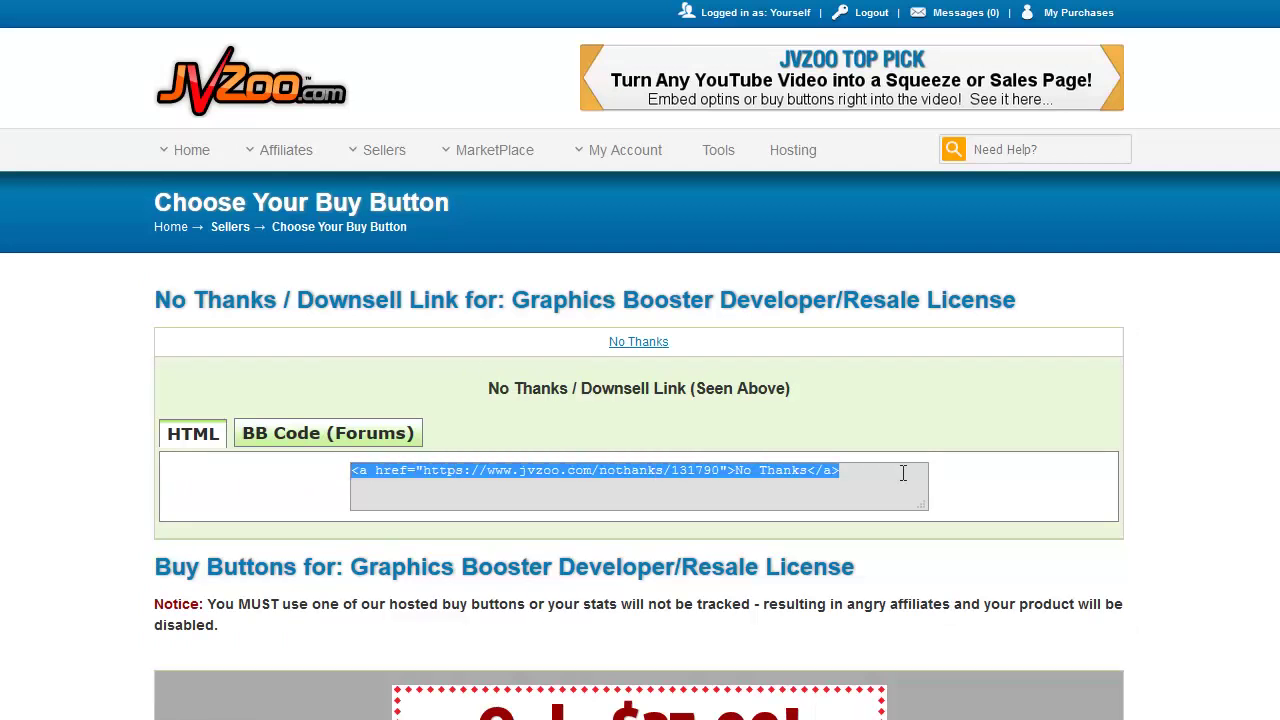
pyautogui.moveTo(903, 473); pyautogui.dragTo(329, 466)
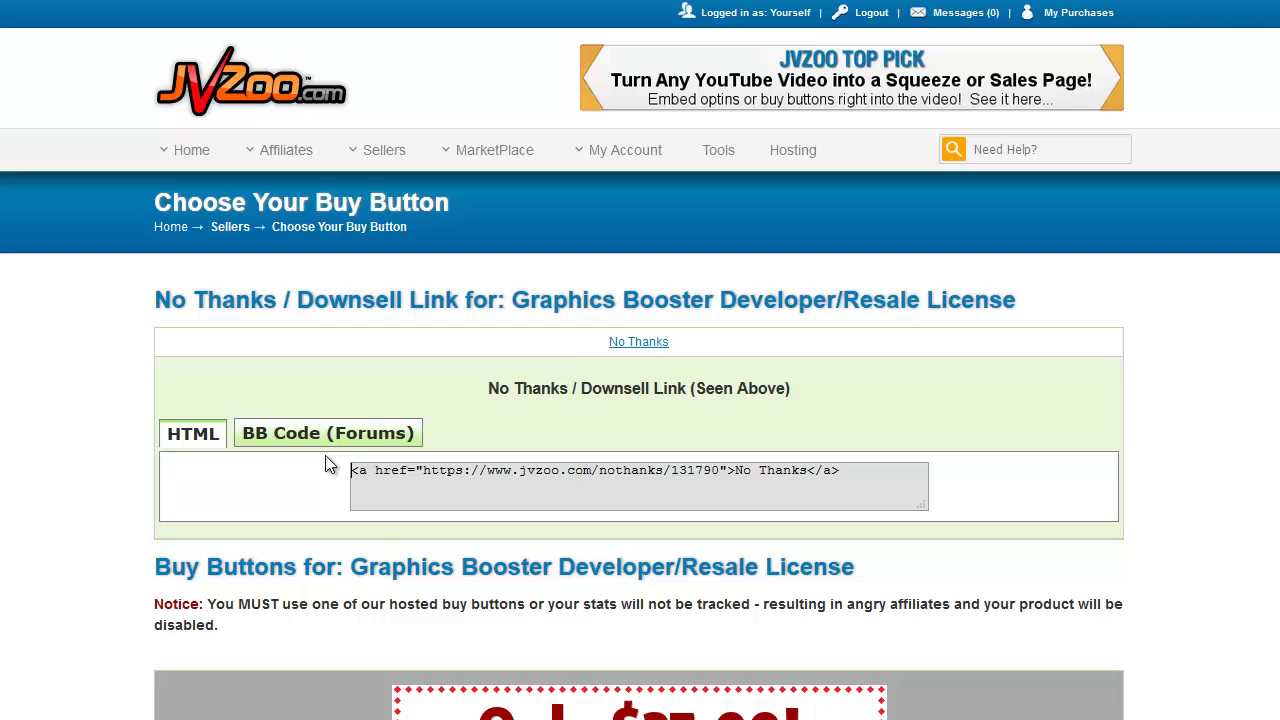
pyautogui.click(799, 478)
pyautogui.click(793, 466)
pyautogui.moveTo(393, 168)
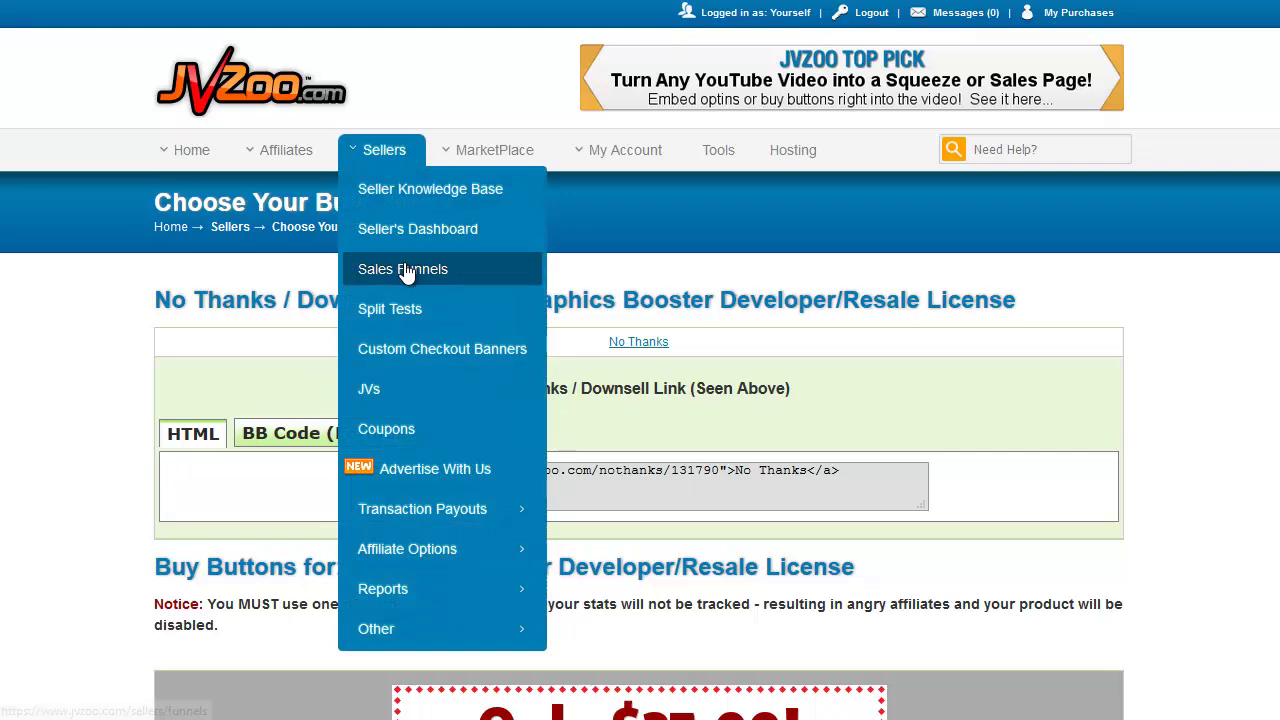